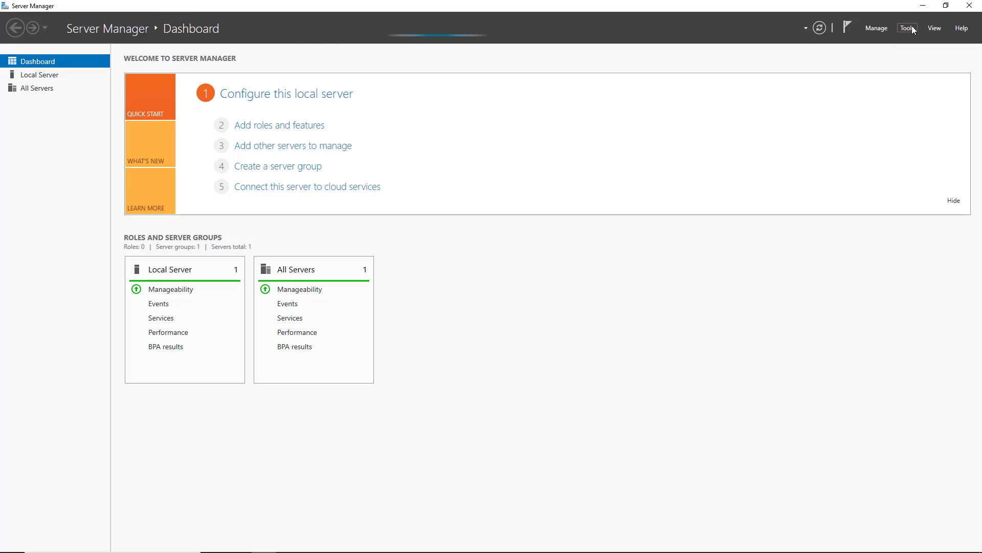
Open Server Manager's Tools menu to list the administrative tools.
click(911, 31)
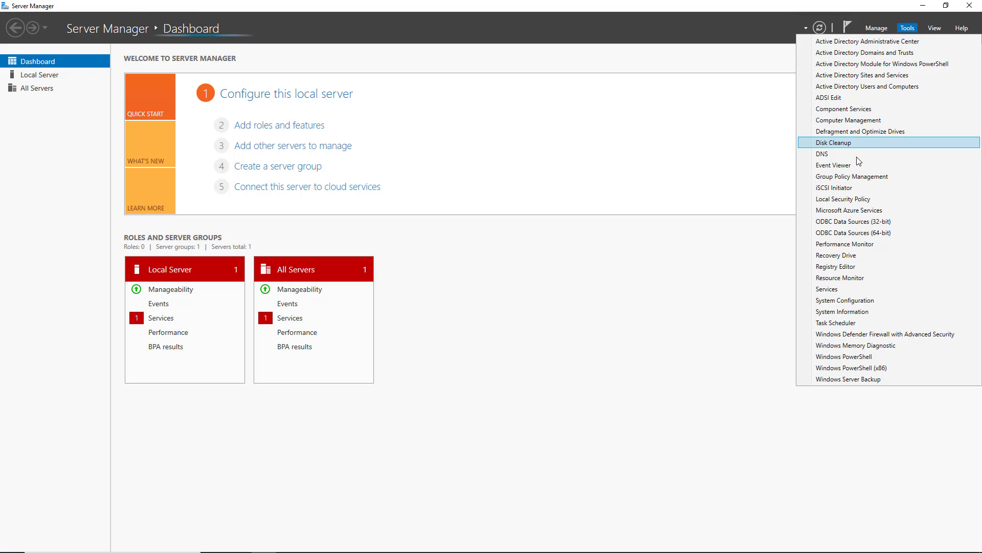
Open Group Policy Management full-screen, expand Forest > Domains > mydomain.int, and widen the tree pane.
click(821, 176)
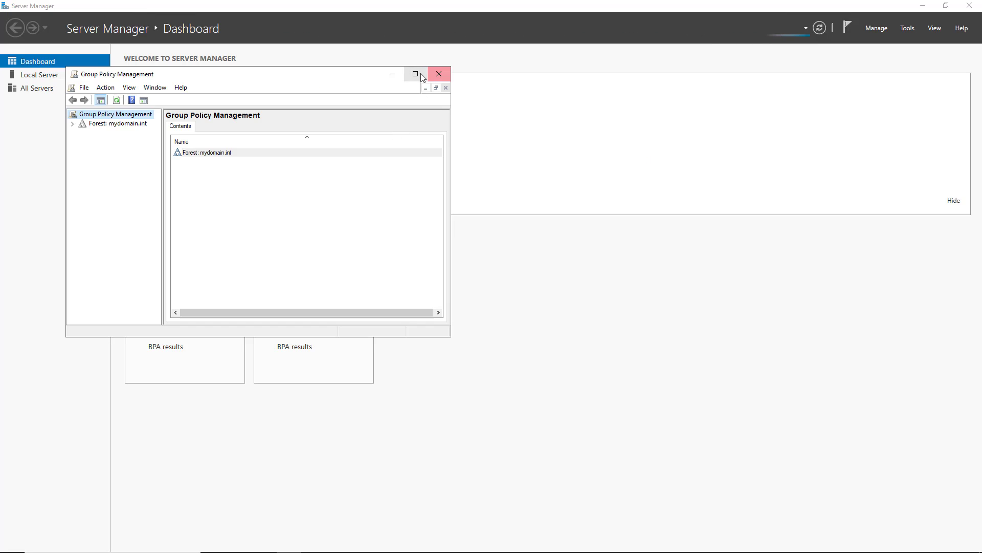
click(416, 75)
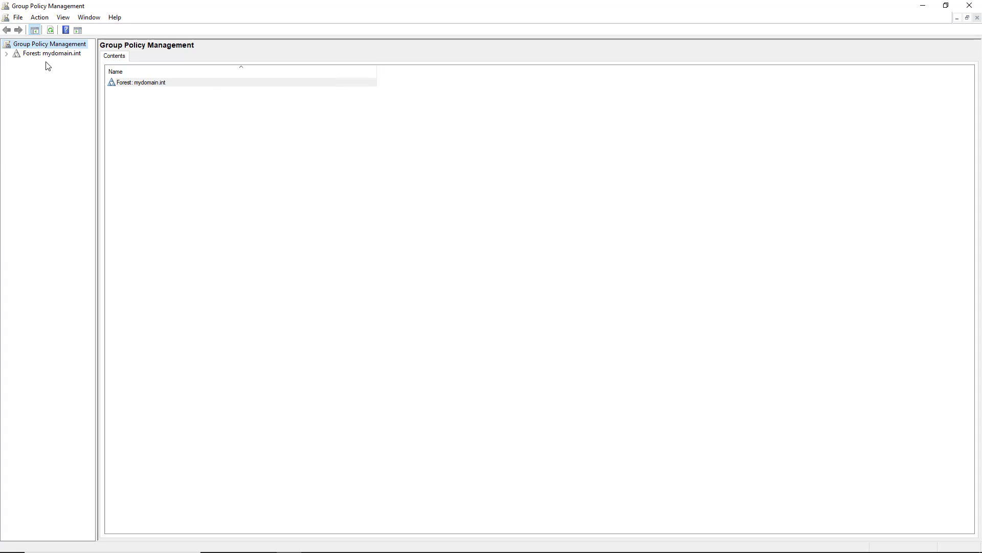
click(6, 53)
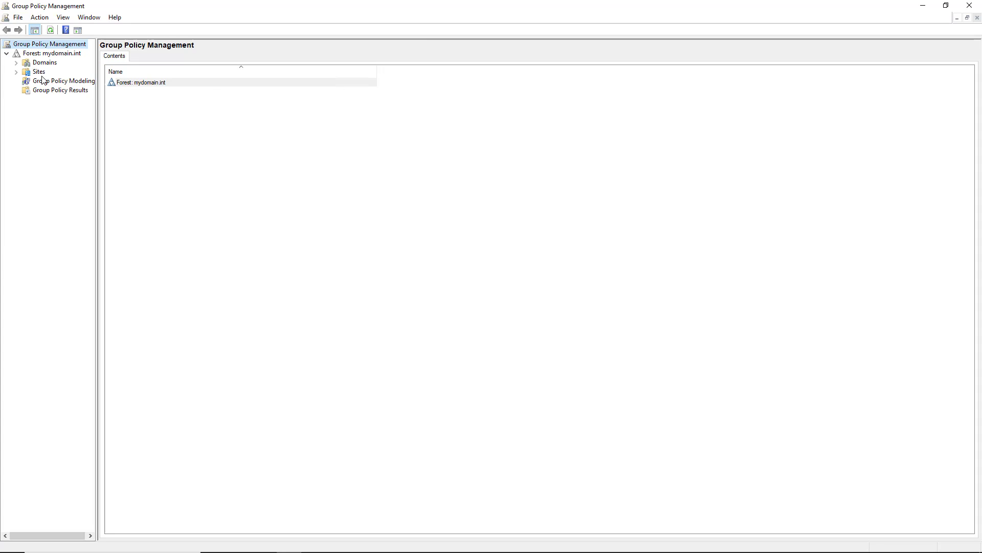
click(16, 62)
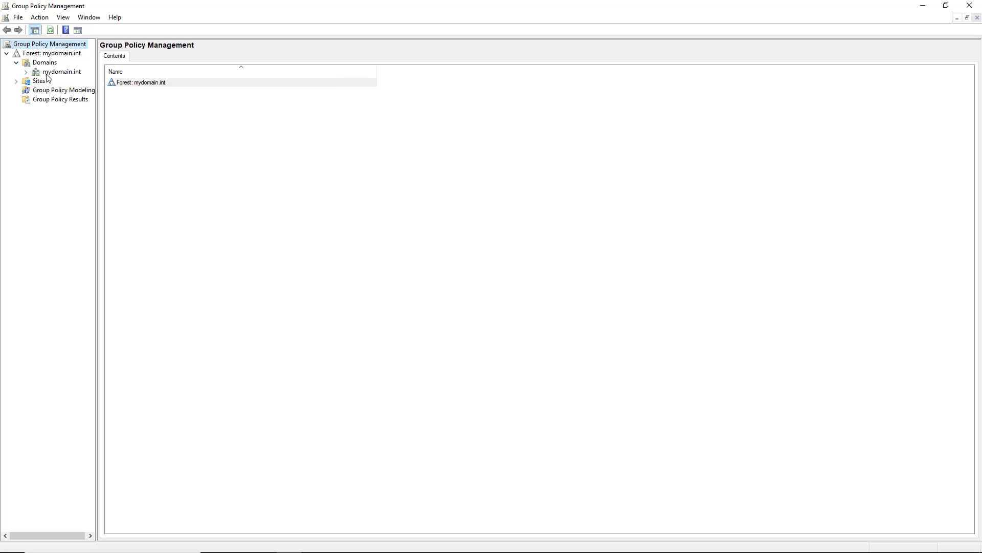
click(47, 74)
click(26, 72)
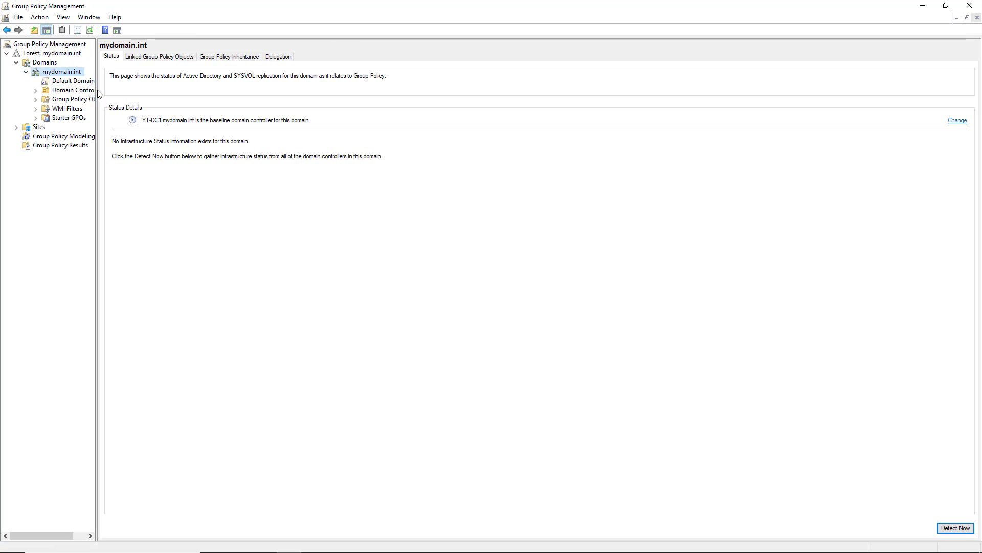
drag(98, 94, 167, 99)
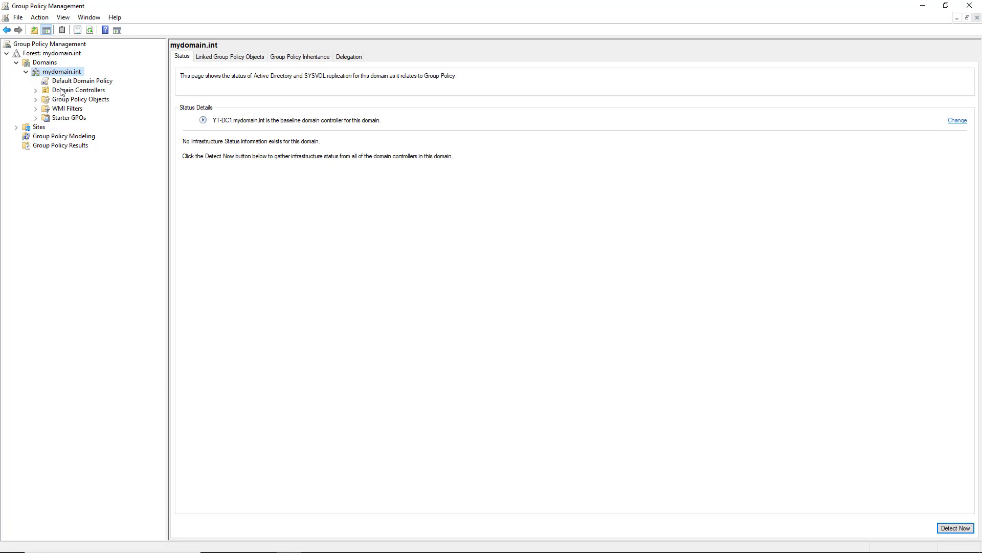
Create a new GPO named 'Block Recycle Bin' linked to mydomain.int.
right_click(59, 71)
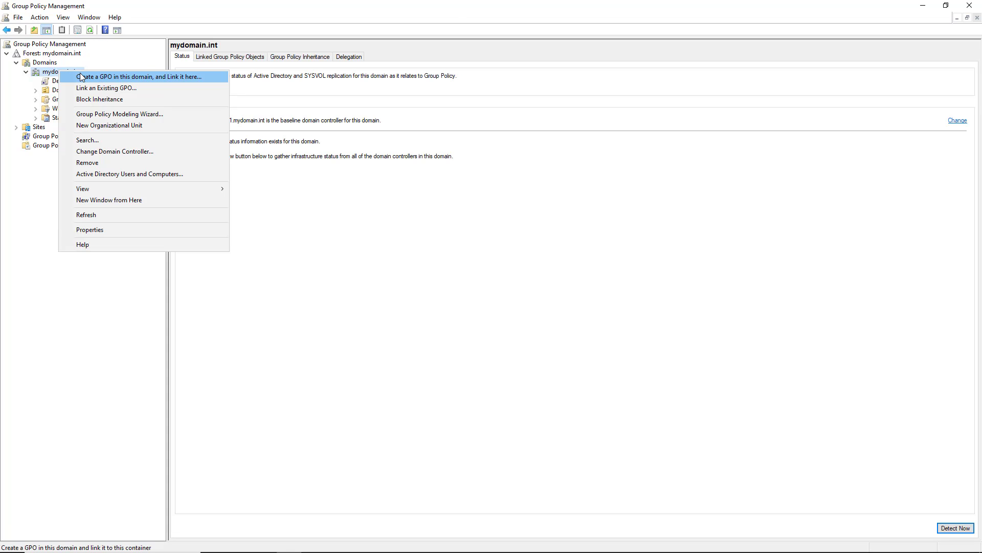
click(83, 77)
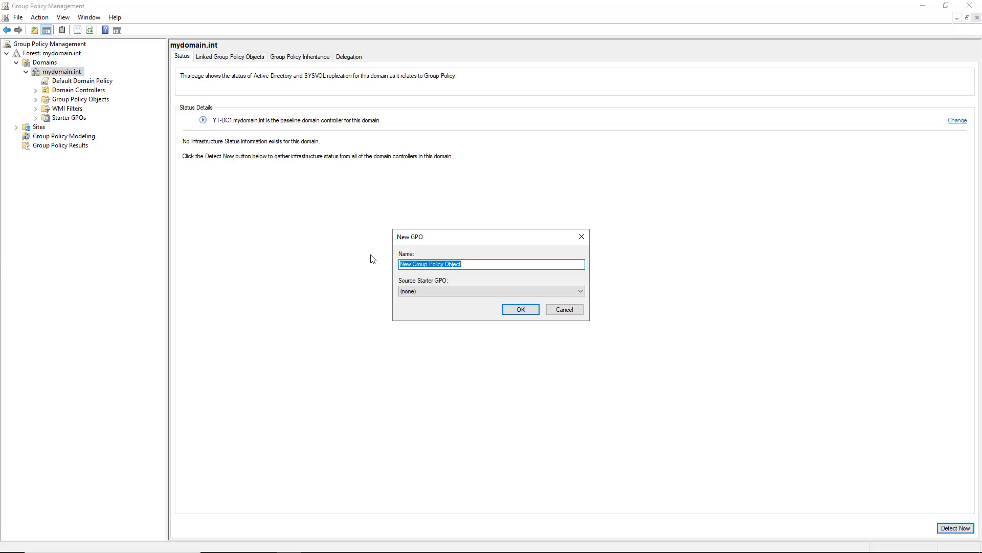
text(Block Recycle Bin)
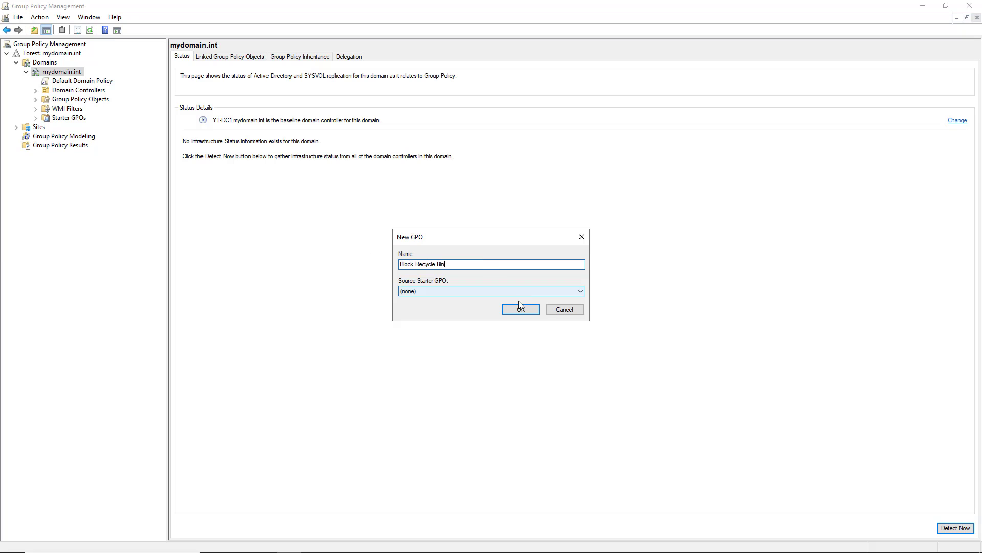
click(520, 309)
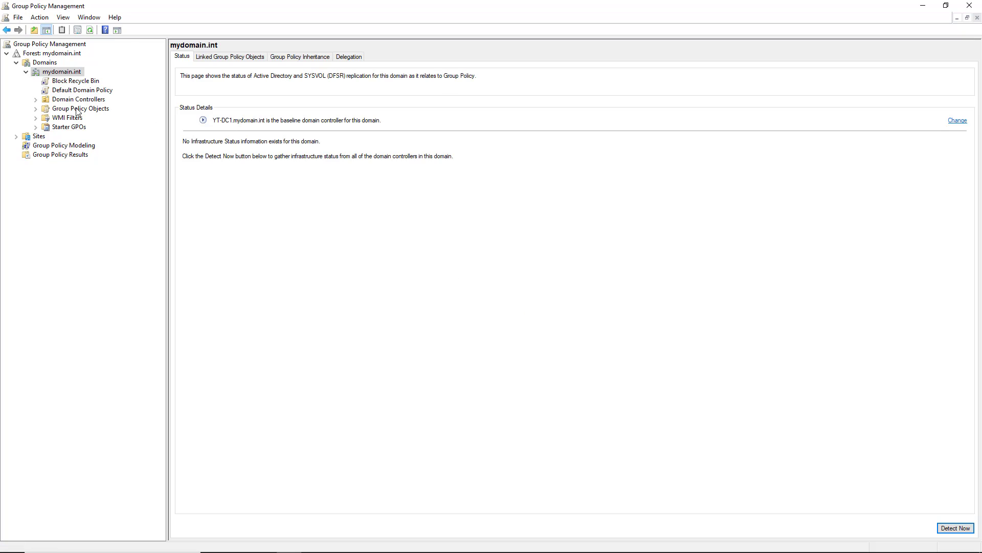
Select the new Block Recycle Bin link and dismiss the link notice.
click(75, 82)
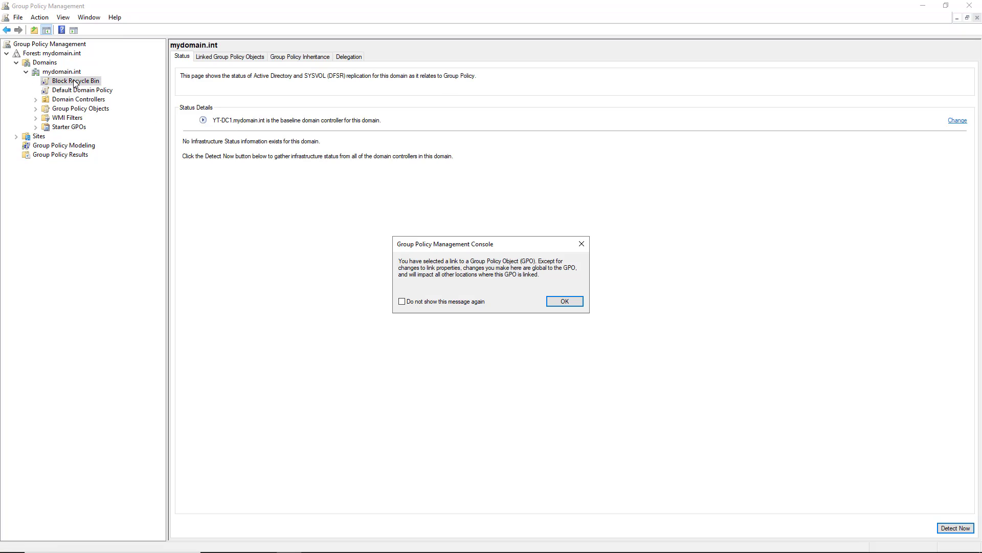
click(561, 302)
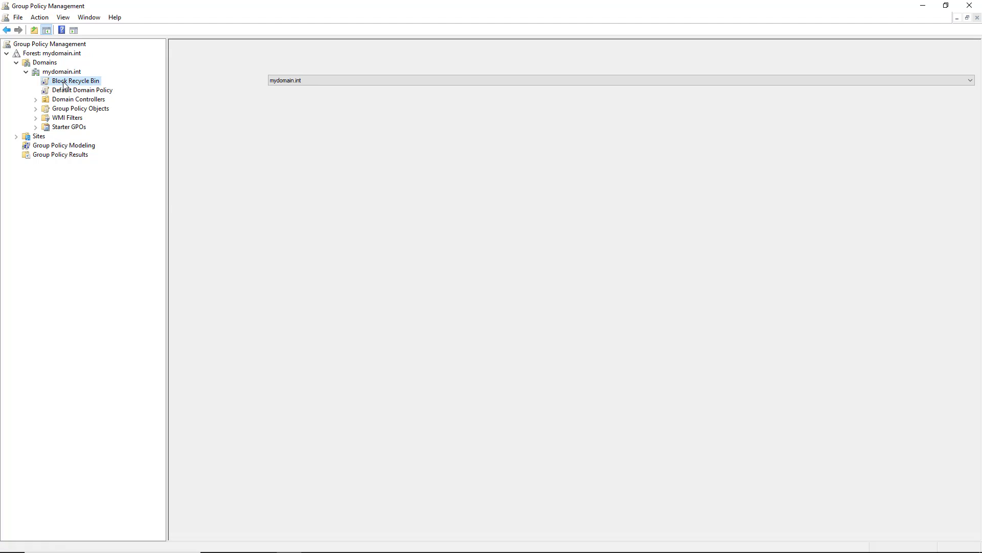
right_click(64, 84)
Edit the Block Recycle Bin GPO and expand User Configuration > Policies > Administrative Templates.
click(327, 189)
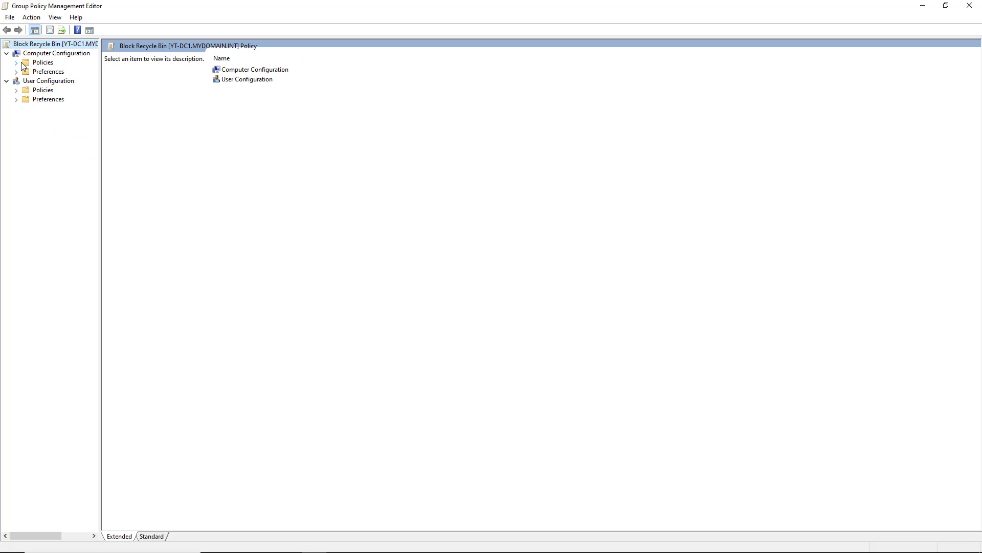
click(17, 63)
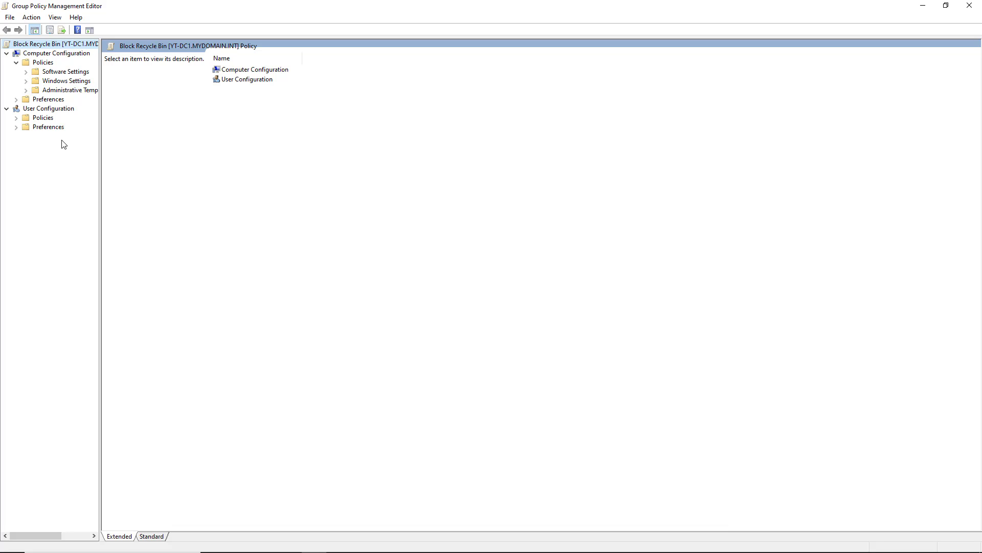
click(17, 118)
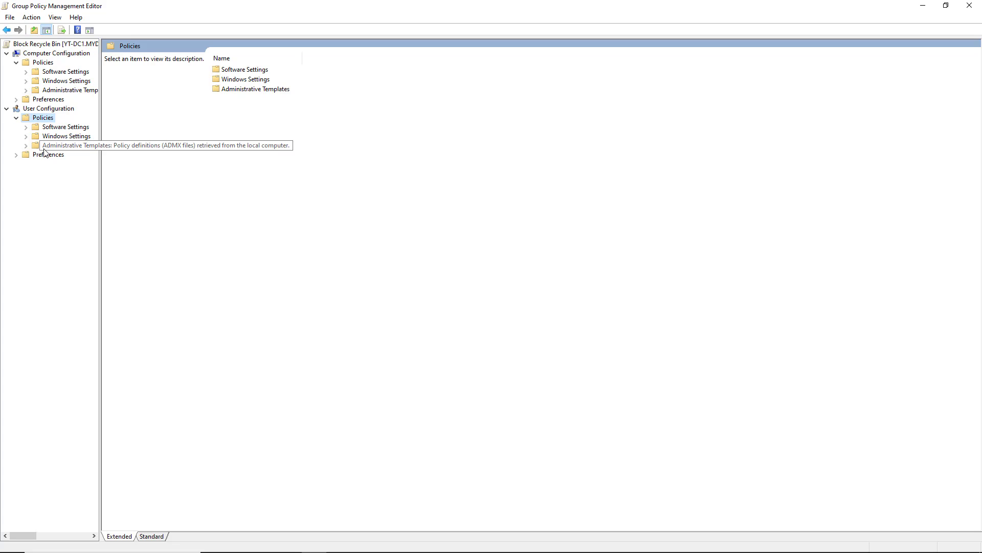
click(49, 147)
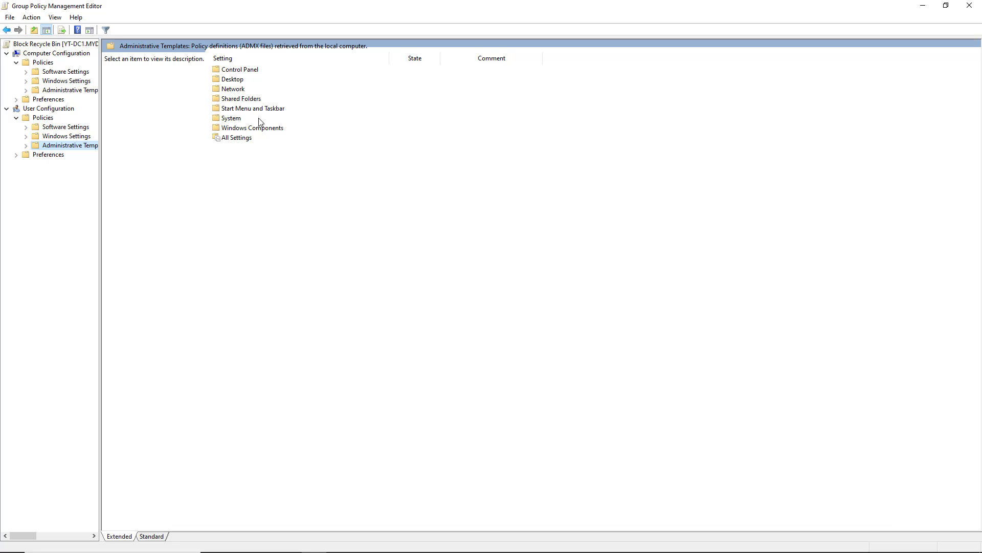
Set 'Remove Recycle Bin icon from desktop' under Administrative Templates > Desktop to Enabled.
click(243, 81)
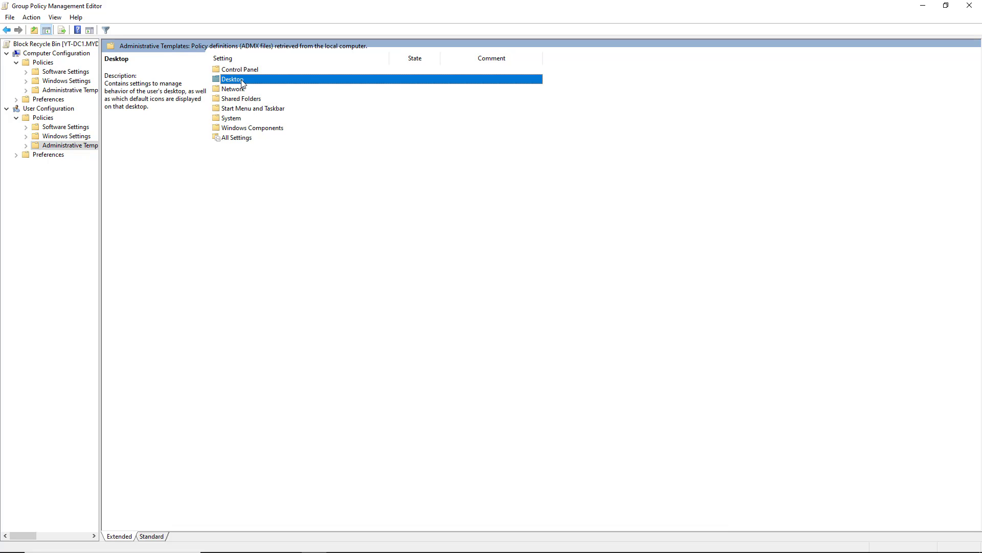
double_click(243, 81)
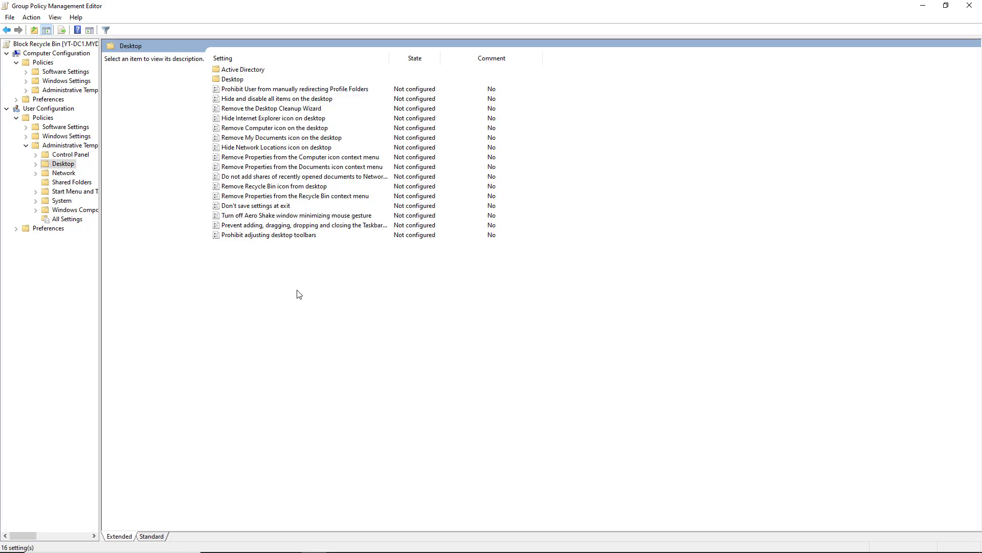
click(312, 188)
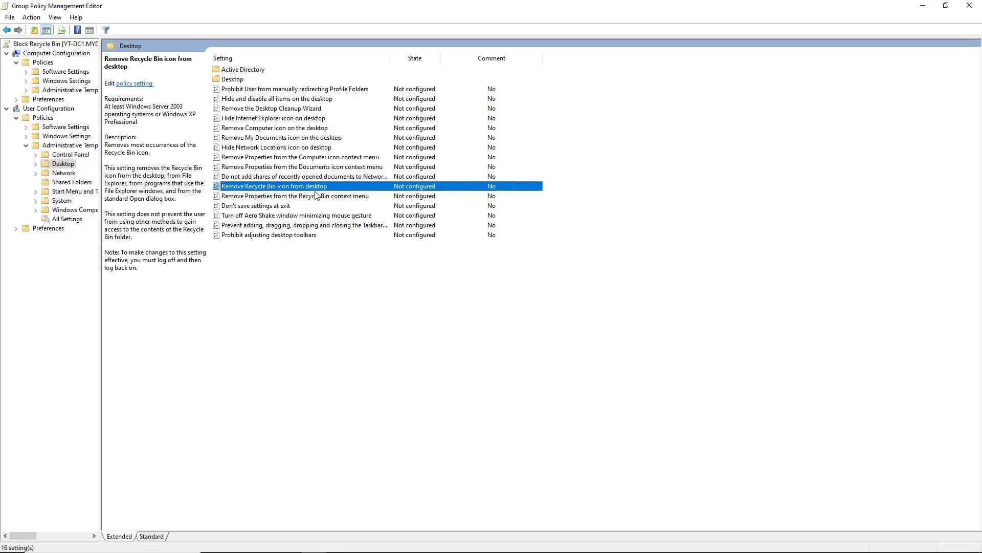
double_click(314, 189)
click(82, 132)
click(324, 380)
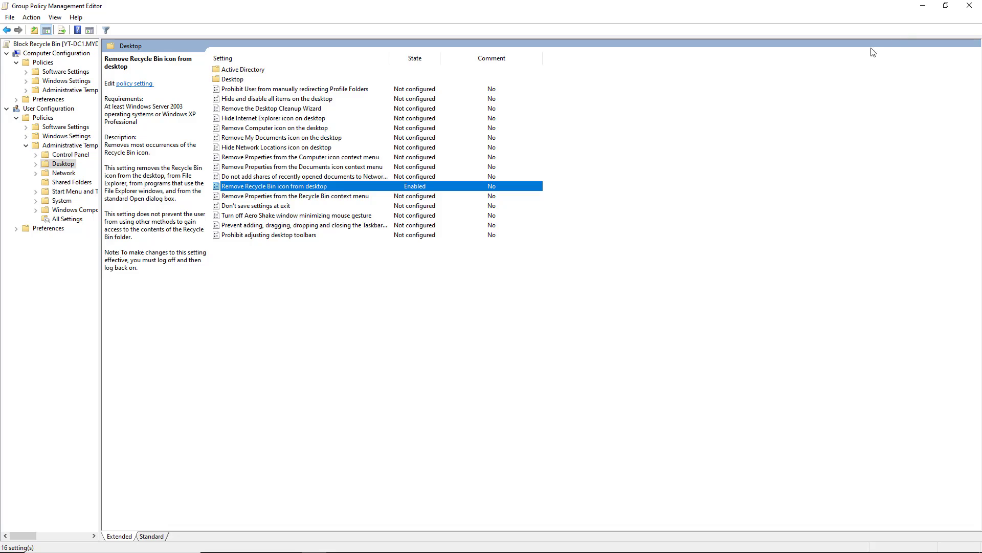
Close the GPO editor and launch Edit group policy from a 'local group policy' search.
click(969, 6)
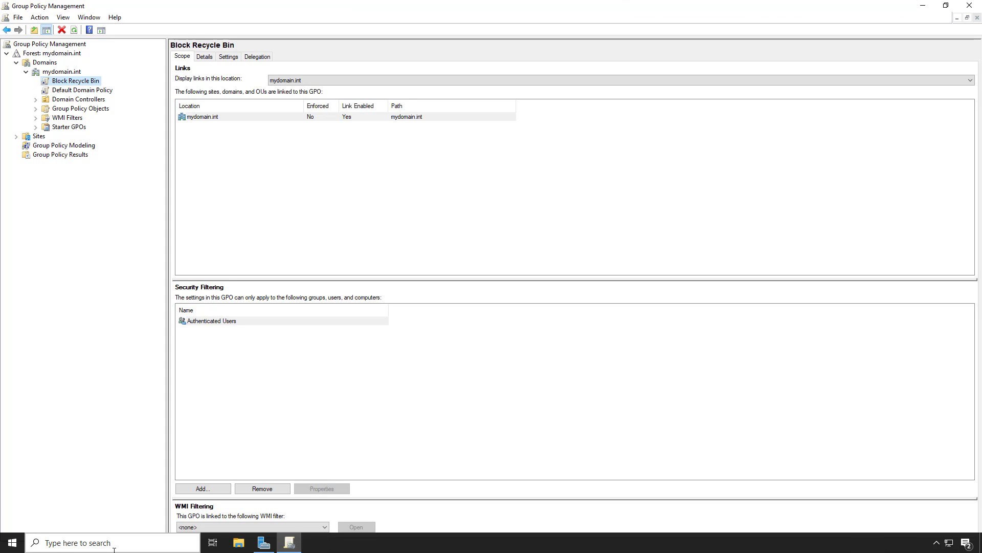
click(114, 543)
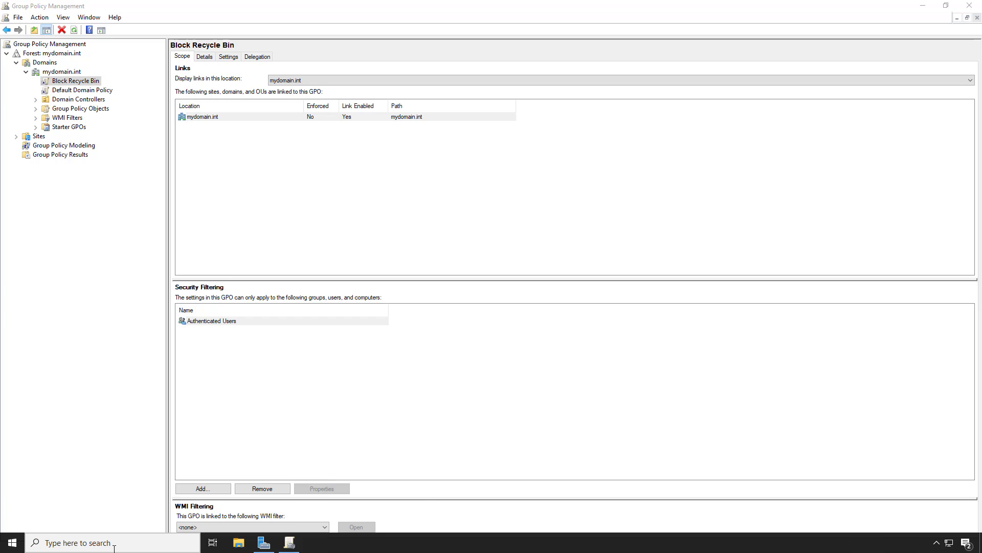
text(cal gro)
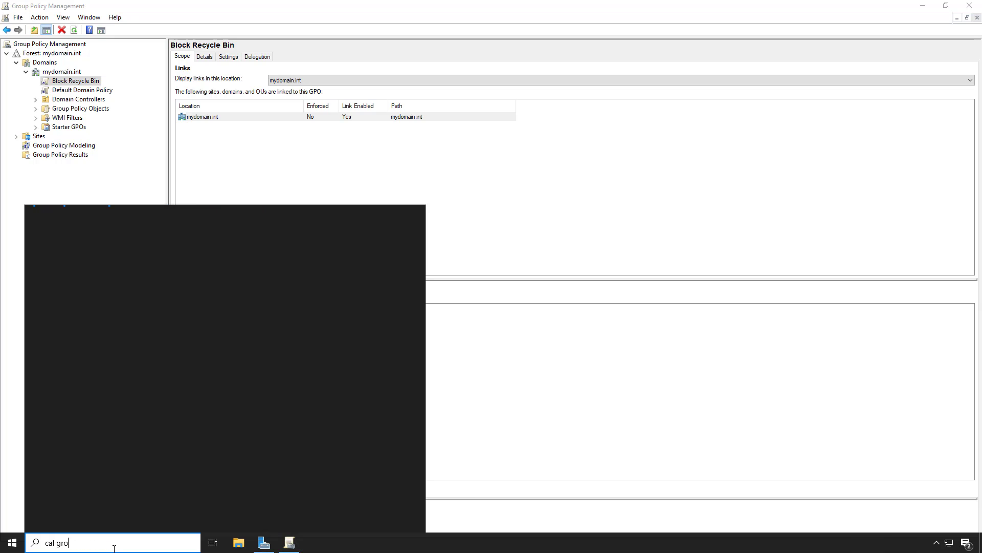
text(up policy)
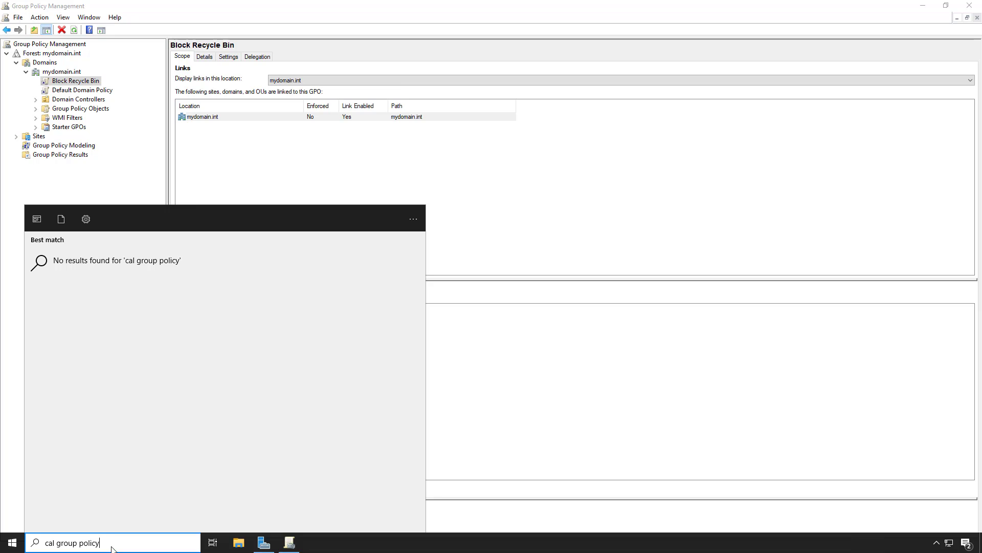
key(Home)
text(lo)
click(97, 269)
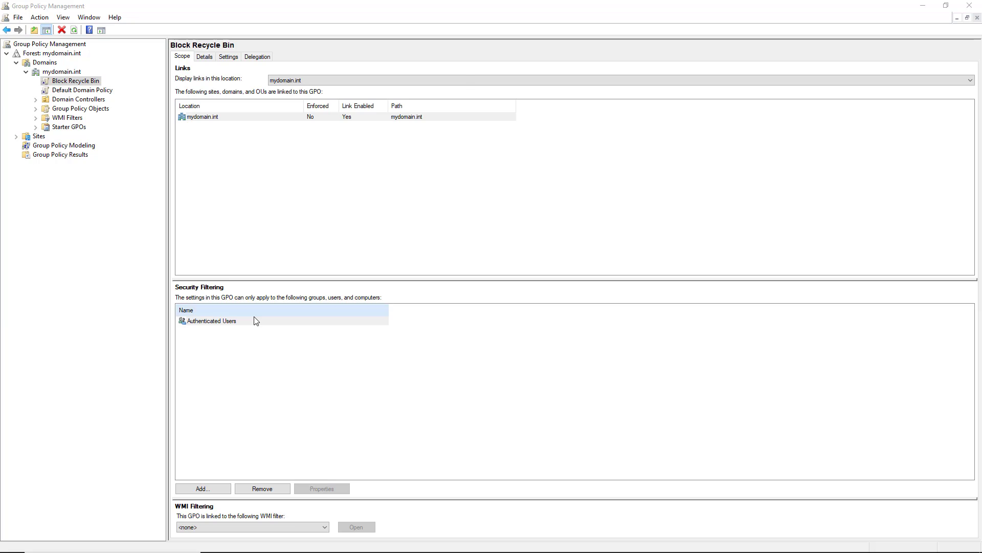
Check that the local 'Remove Recycle Bin icon from desktop' policy is Not configured, then close the local editor.
click(430, 88)
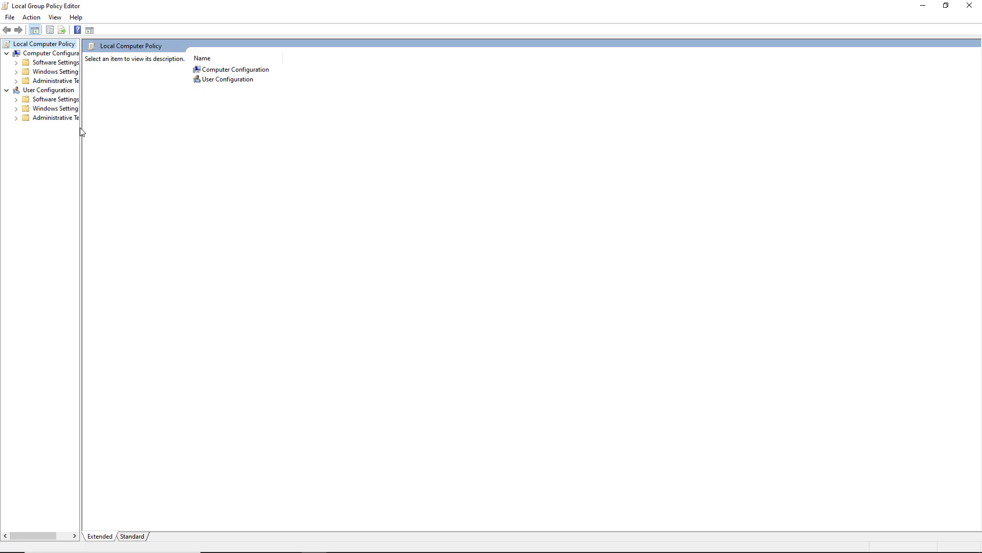
drag(81, 132, 133, 134)
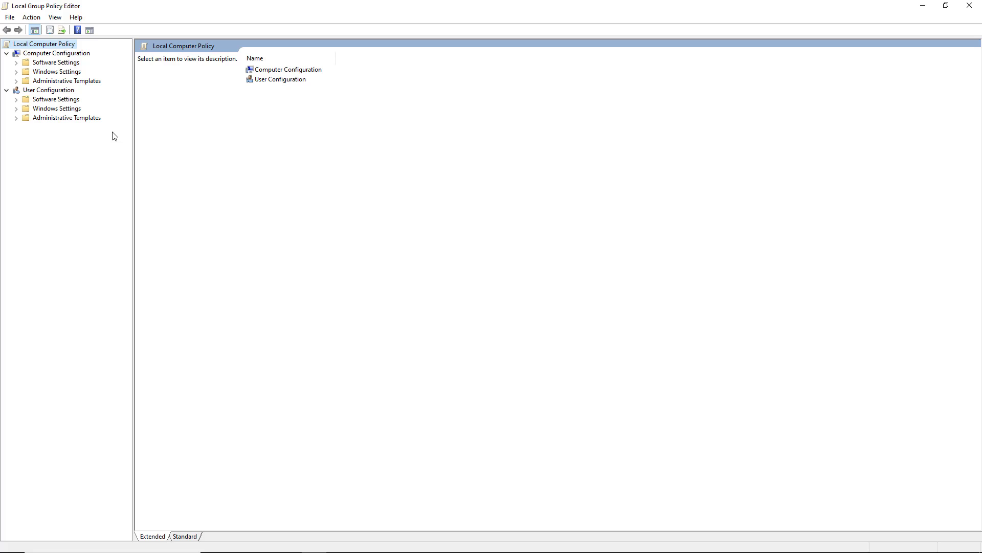
double_click(86, 118)
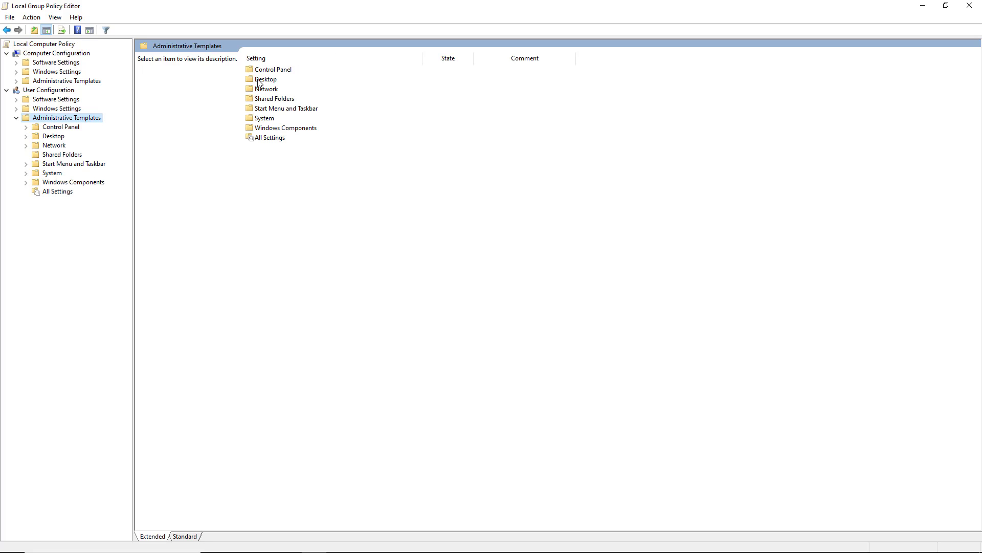
double_click(260, 80)
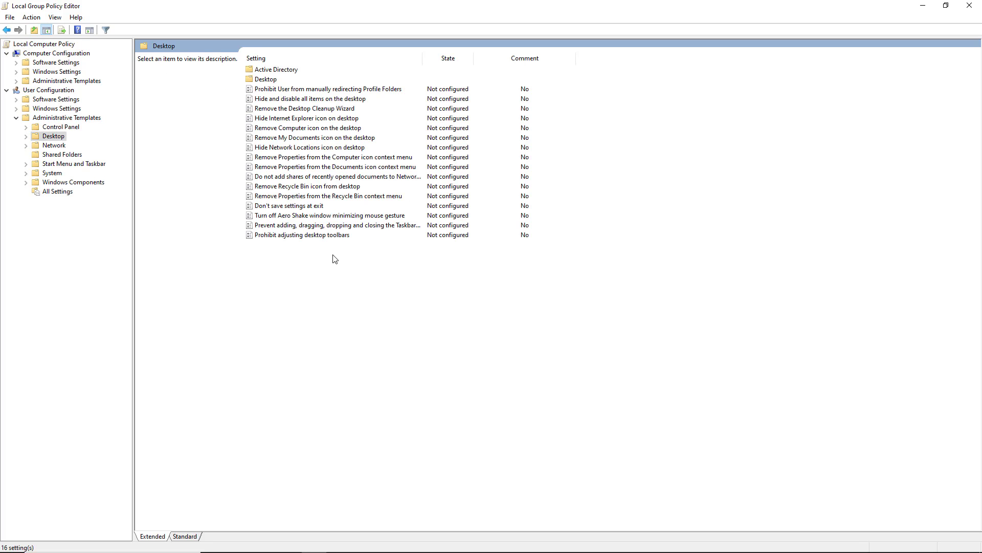
click(315, 188)
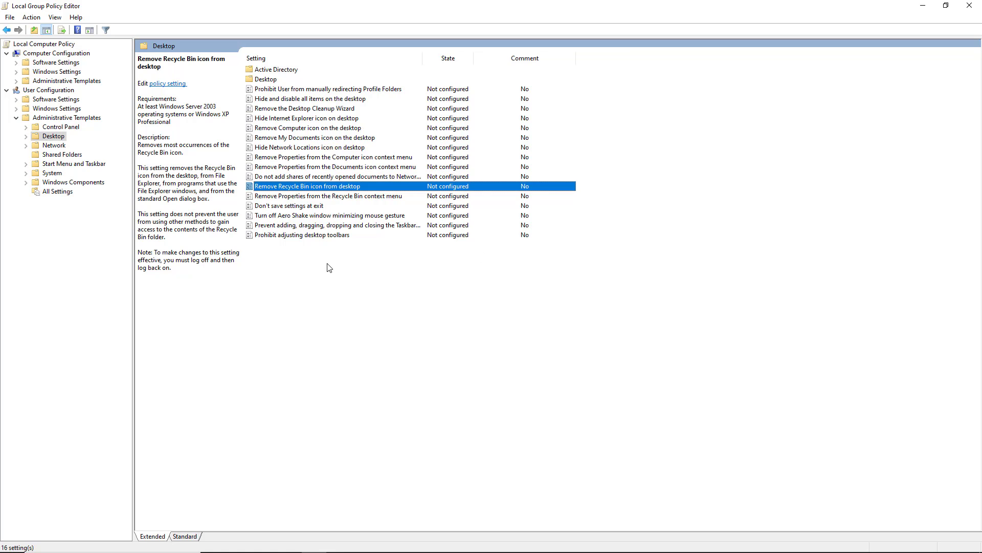
click(969, 6)
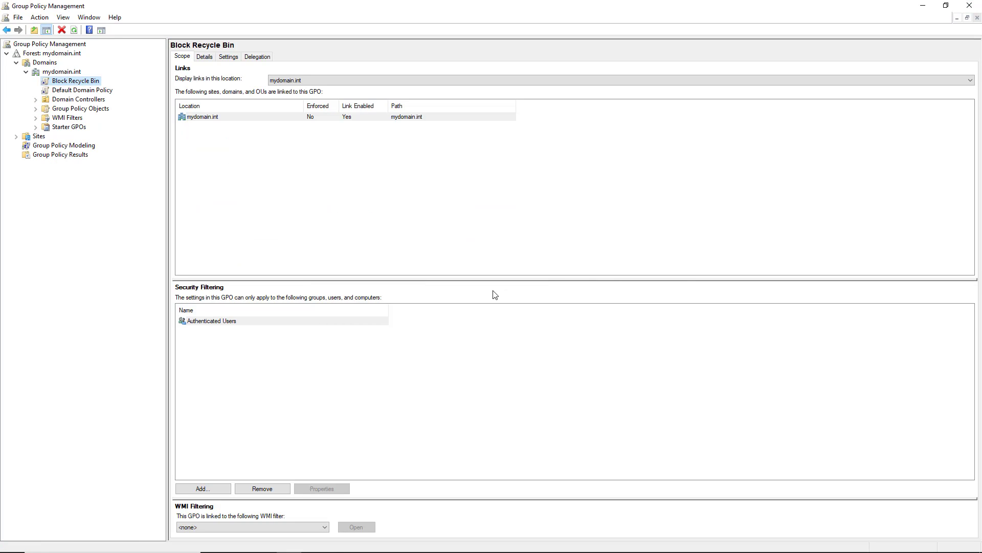